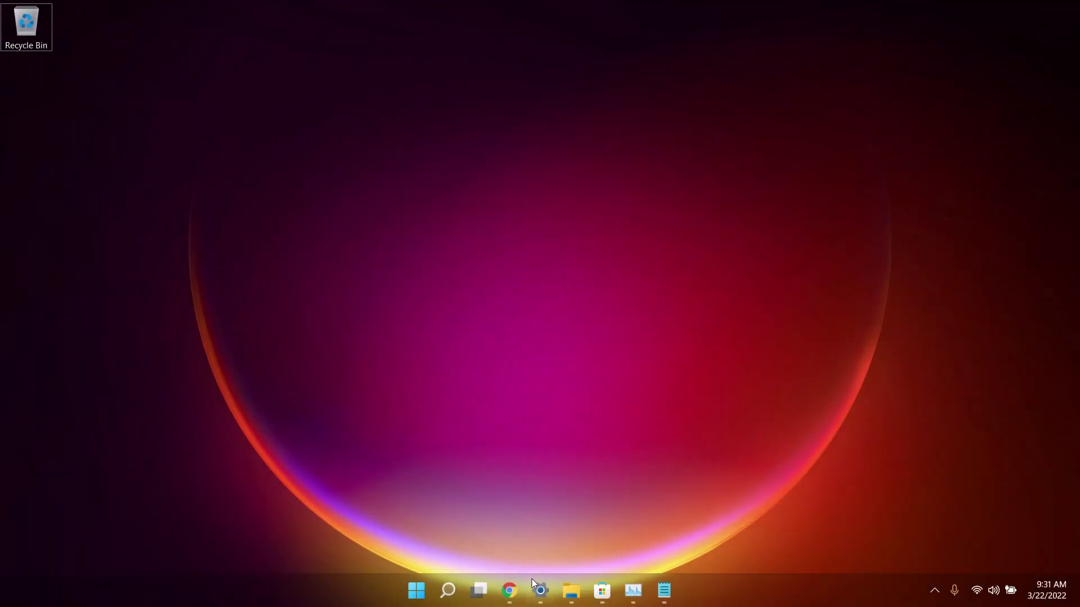
Step: Apply the Captured Motion theme in the personalization settings and minimize the Settings window to show the desktop
left_click(531, 579)
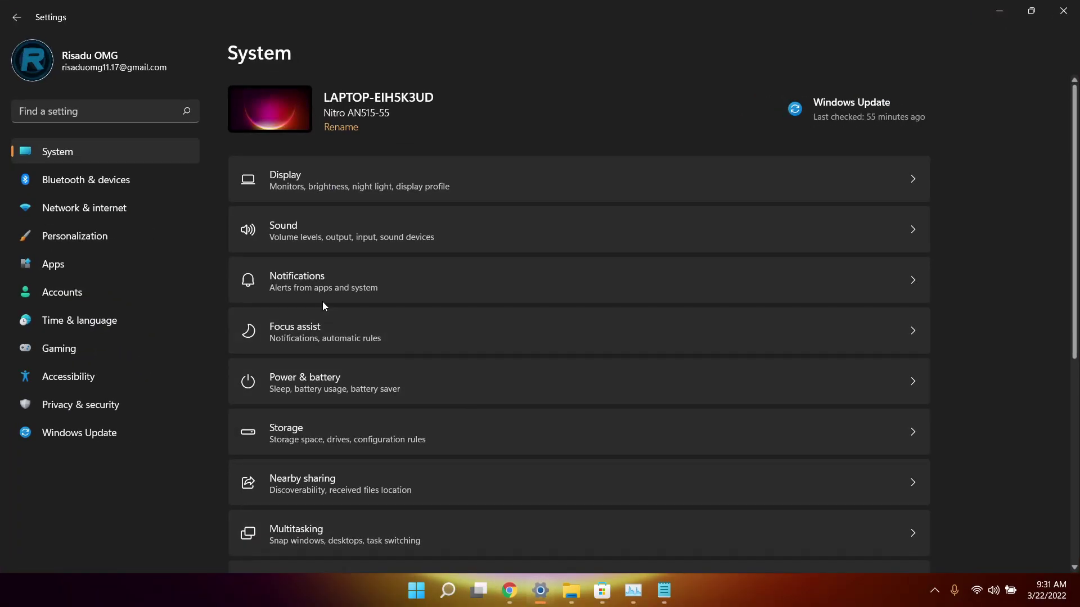
left_click(93, 241)
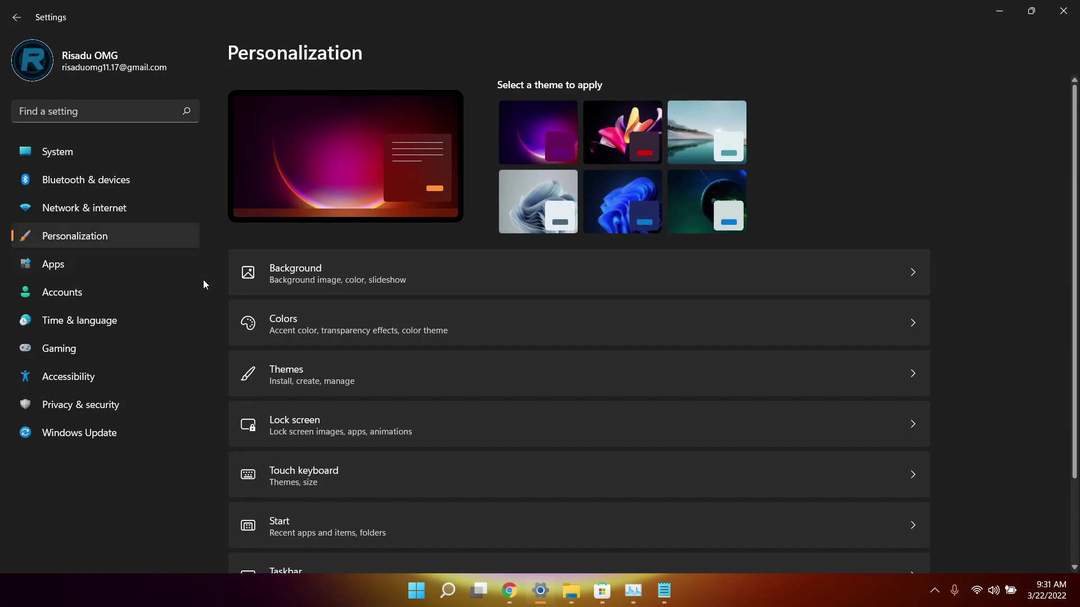
left_click(405, 378)
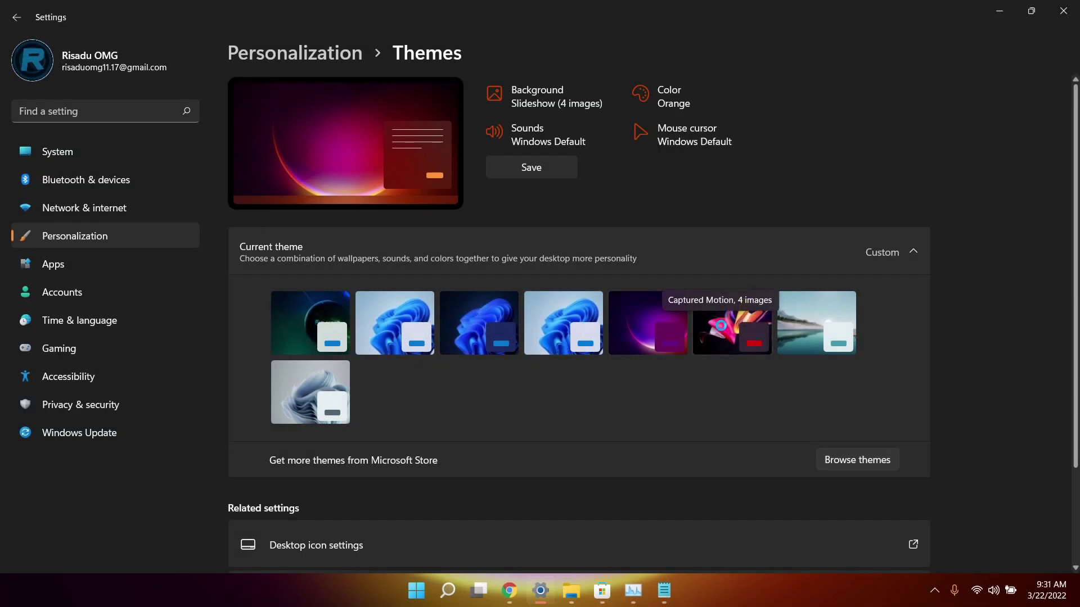
left_click(729, 343)
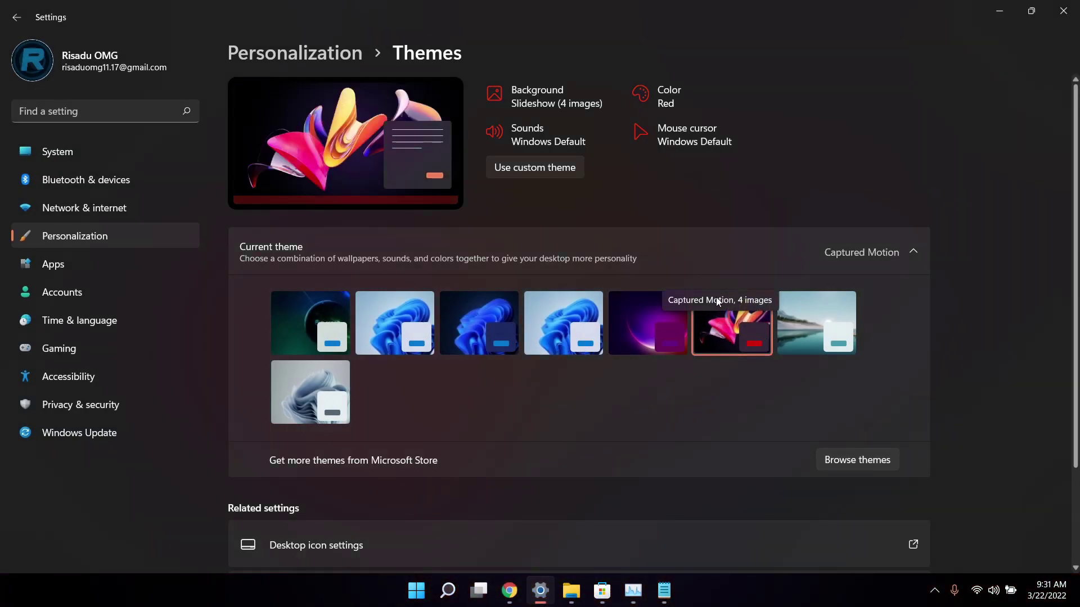
left_click(993, 13)
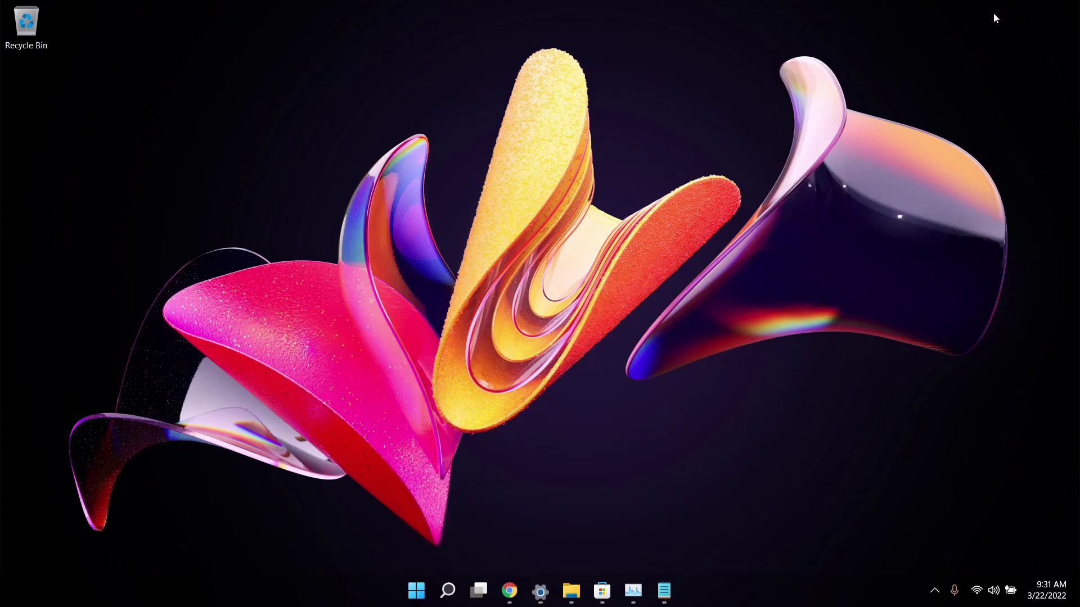
left_click_drag(147, 88, 931, 479)
left_click_drag(1006, 521, 896, 494)
left_click(952, 595)
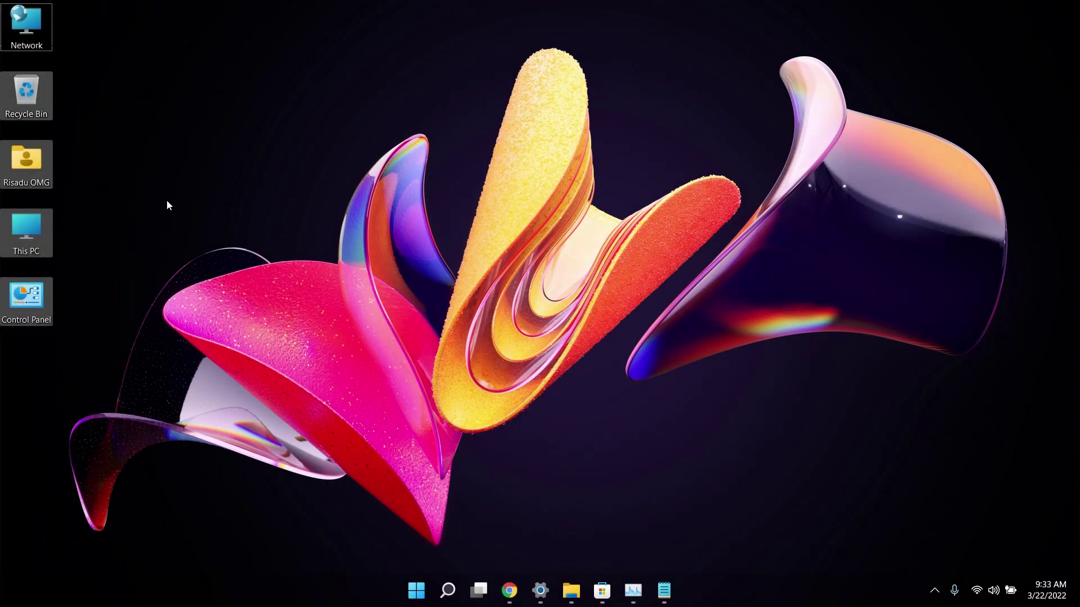
left_click(168, 201)
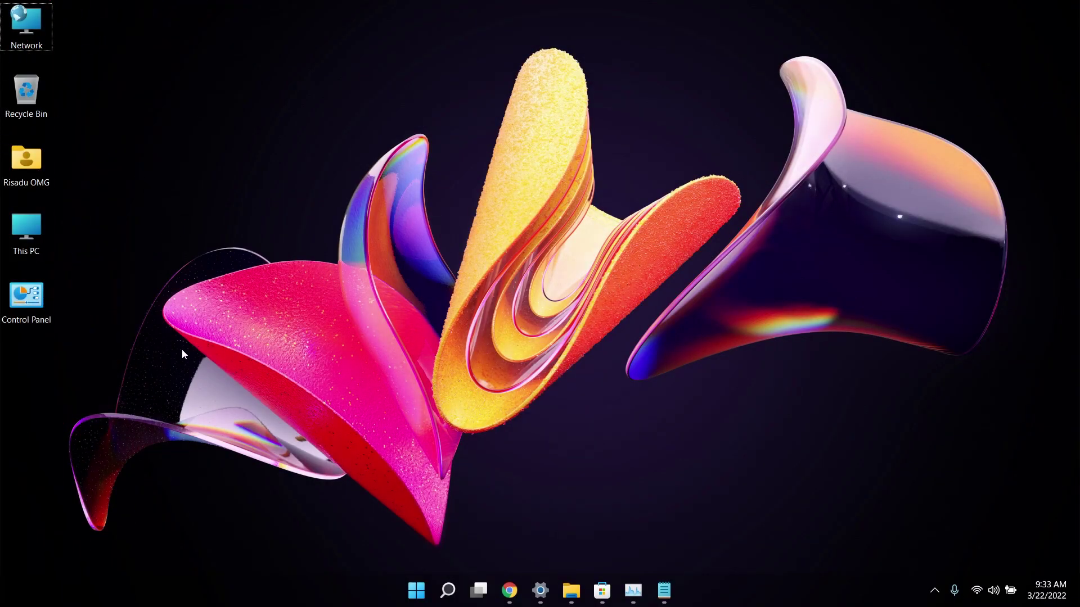
left_click_drag(93, 370, 1, 5)
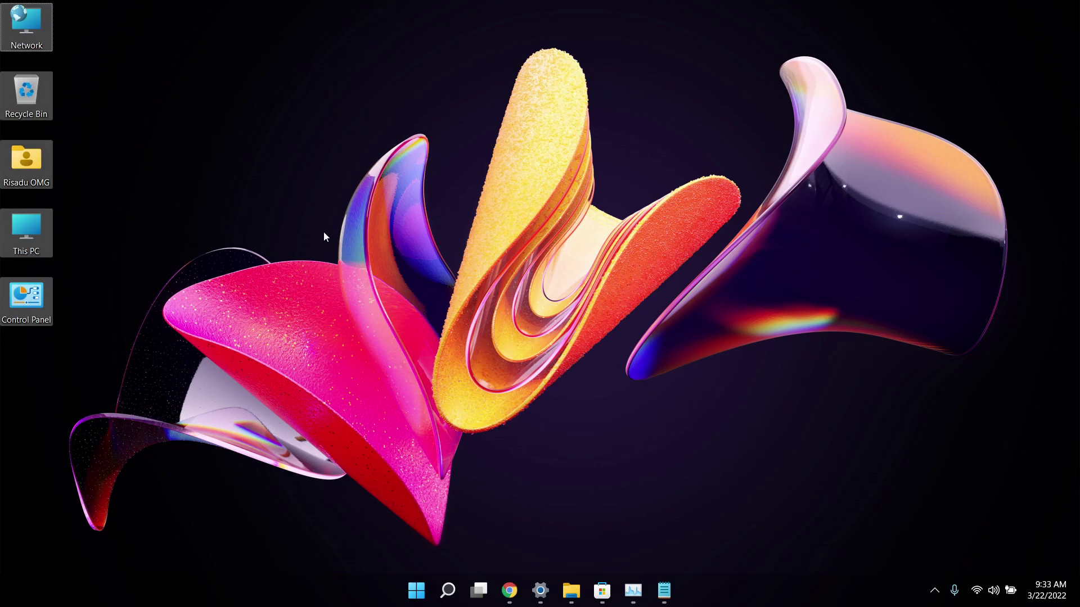
Step: Remove the Computer, User's Files, Network and Control Panel icons from the desktop through the desktop icon settings of the themes
left_click(539, 591)
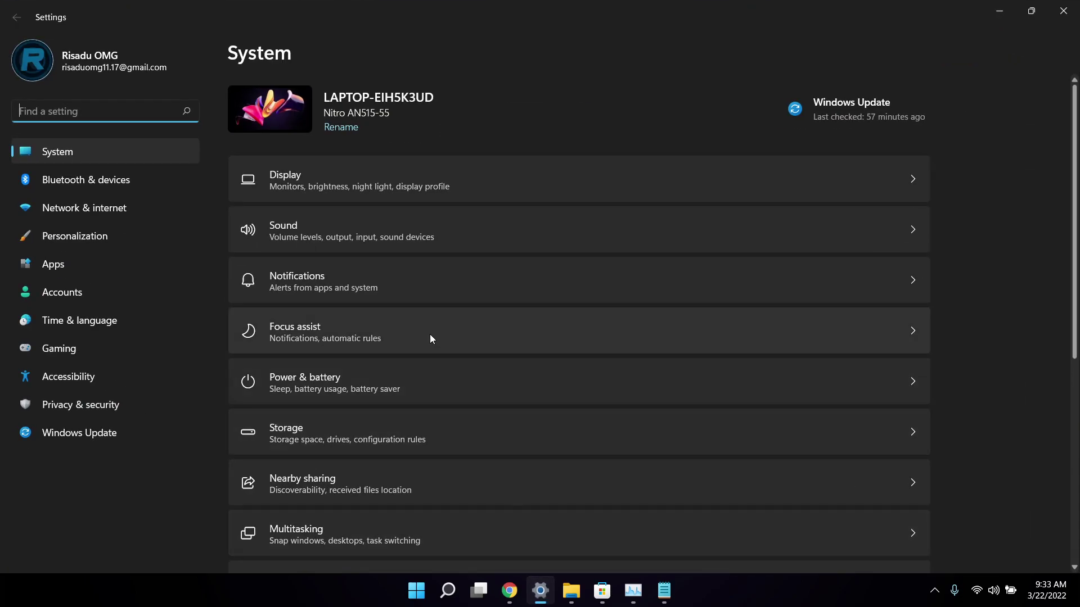
left_click(128, 236)
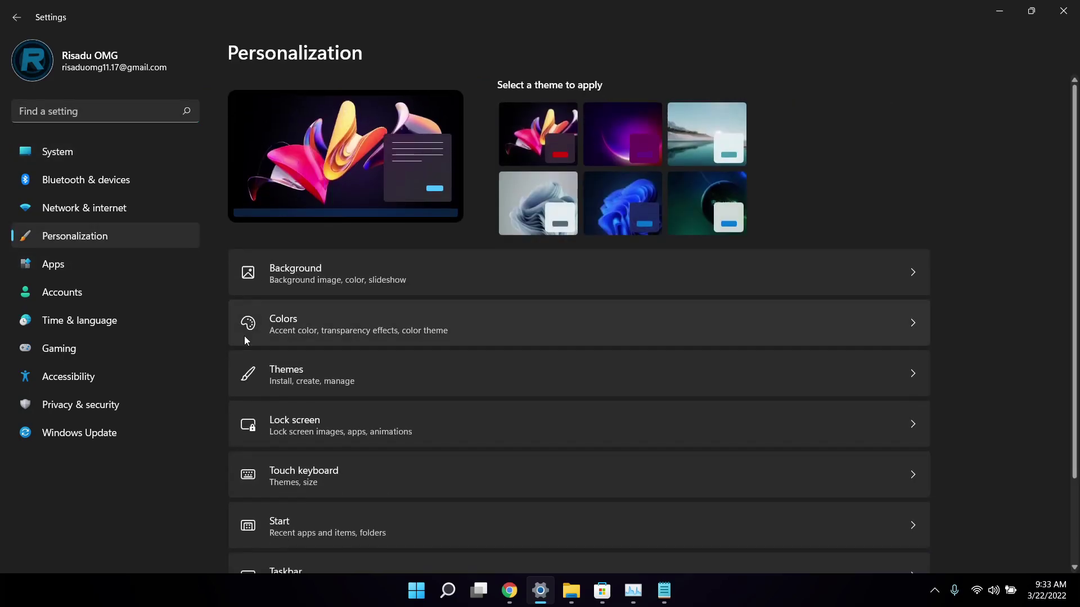
left_click(323, 393)
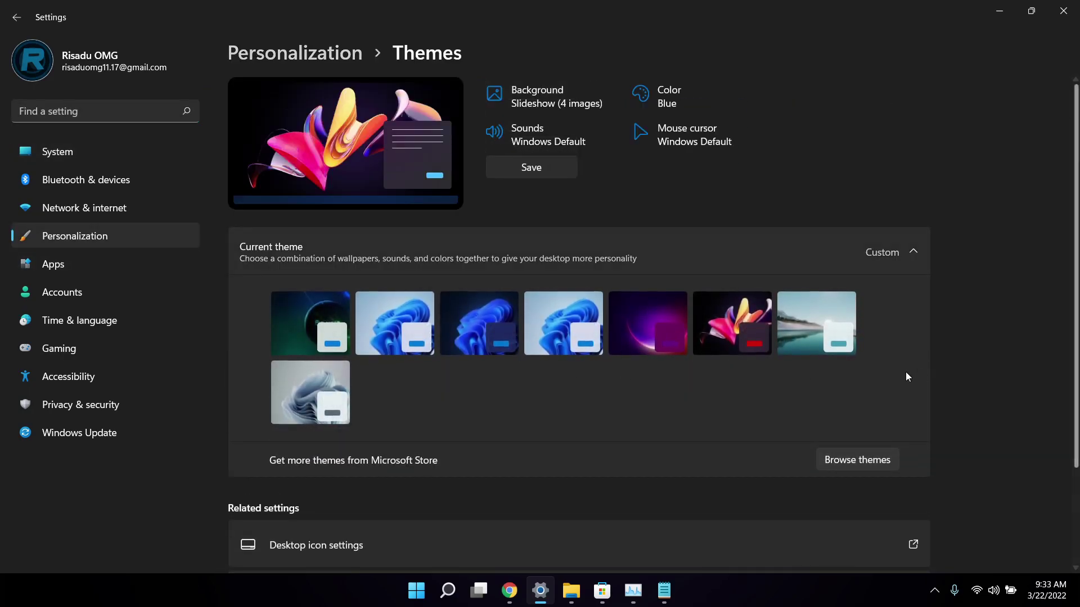
scroll(921, 374, "down", 3)
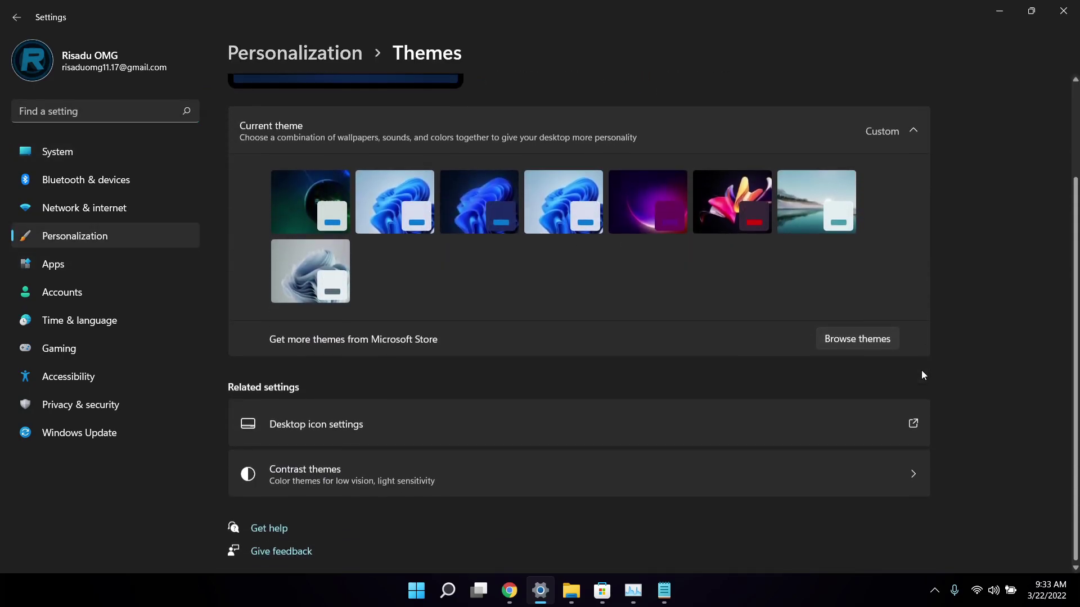
left_click(378, 431)
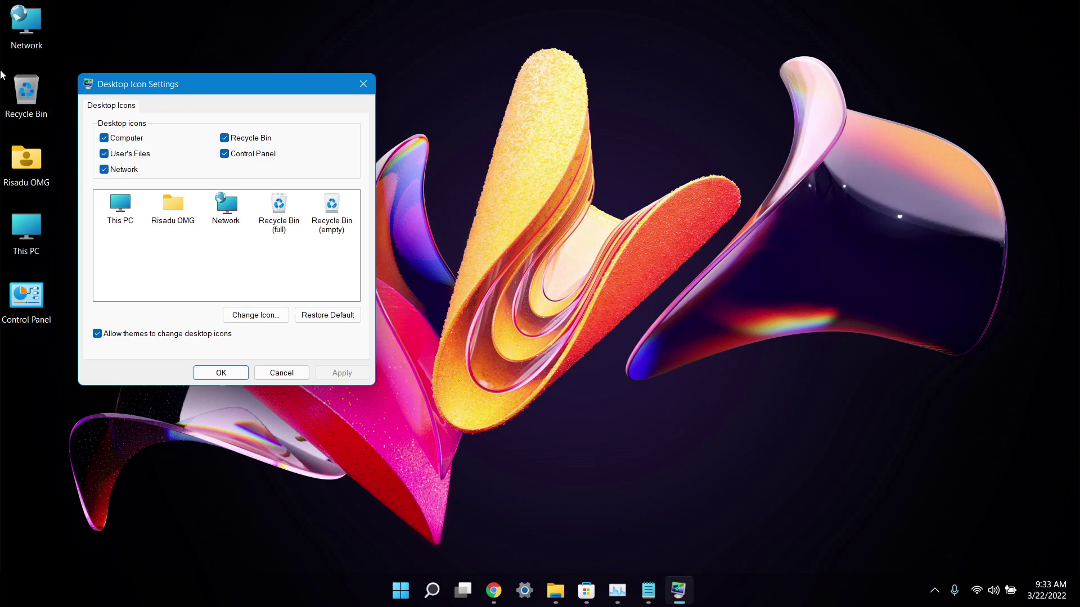
left_click(104, 140)
left_click(104, 153)
left_click(104, 169)
left_click(225, 153)
left_click(341, 374)
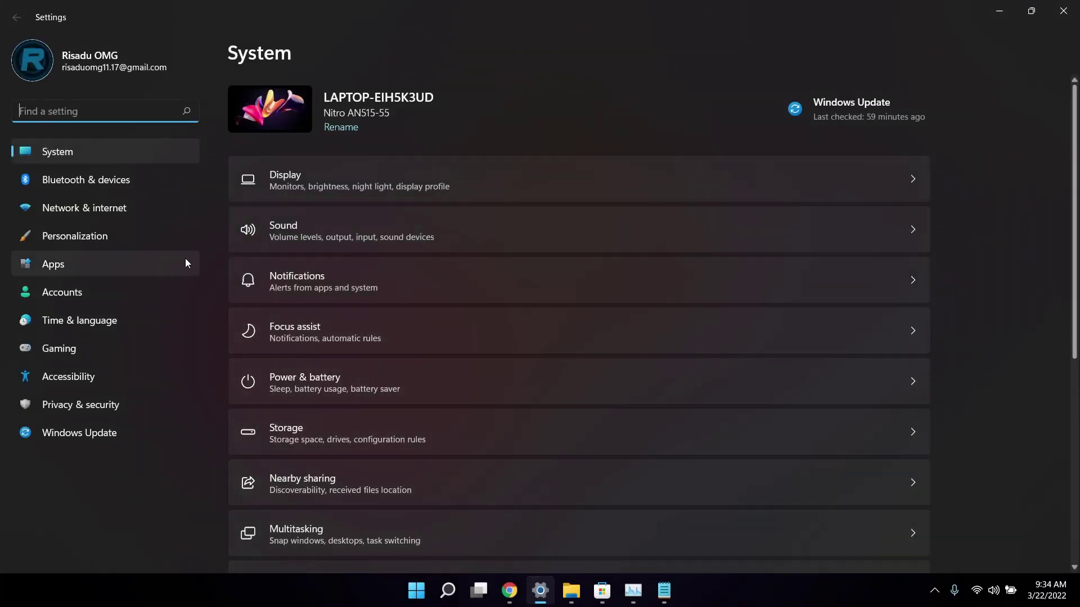
Step: In the sound settings, toggle mono audio off and back on, and open the advanced Enhance audio options of the USB Audio Device speakers
left_click(336, 235)
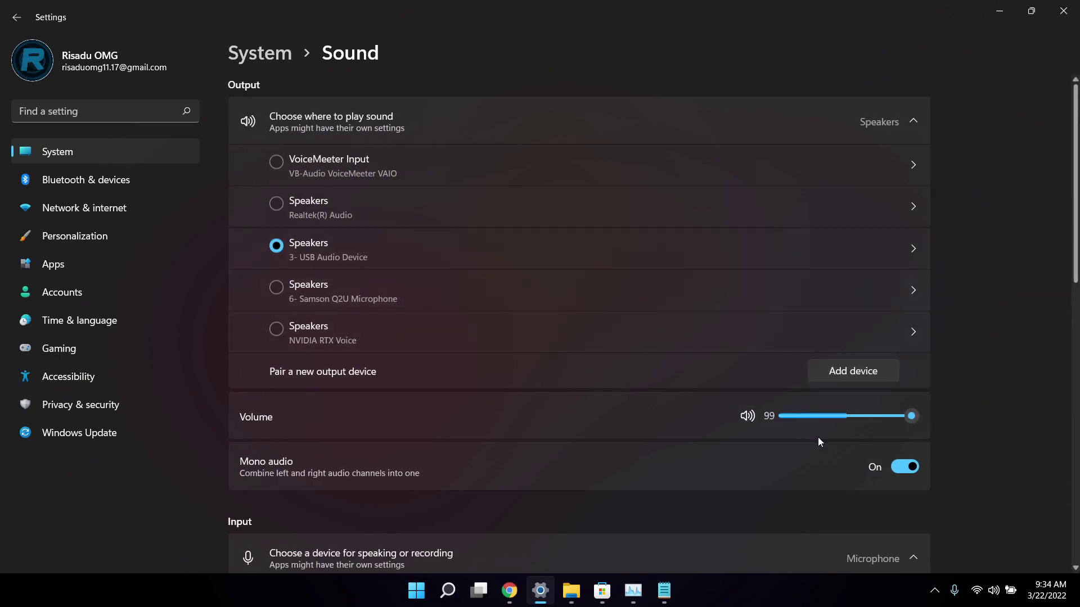
left_click(895, 472)
left_click(895, 472)
left_click(915, 250)
scroll(690, 262, "down", 5)
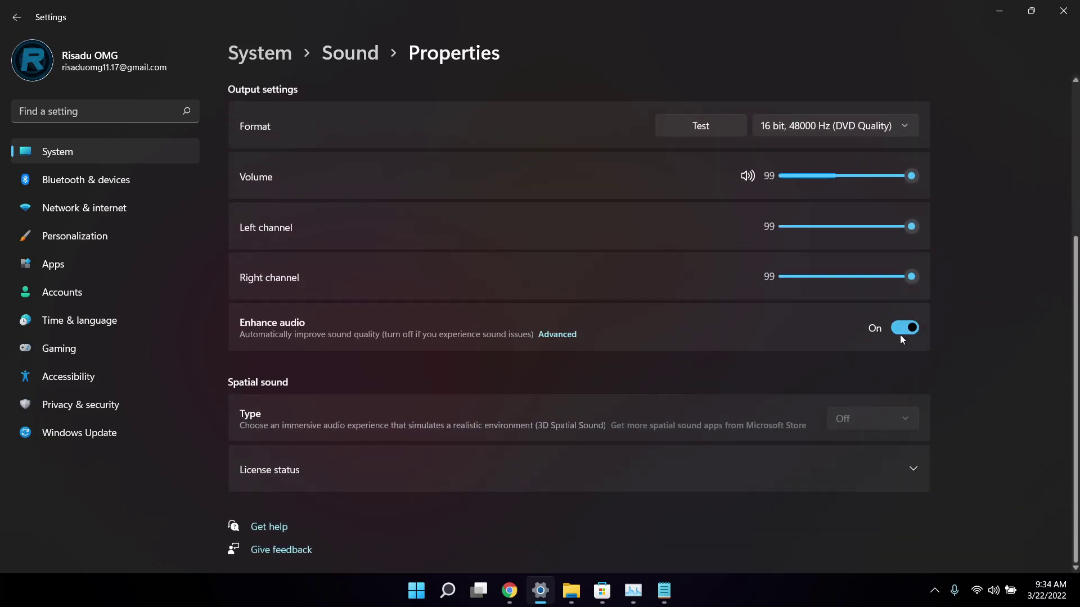
left_click(556, 336)
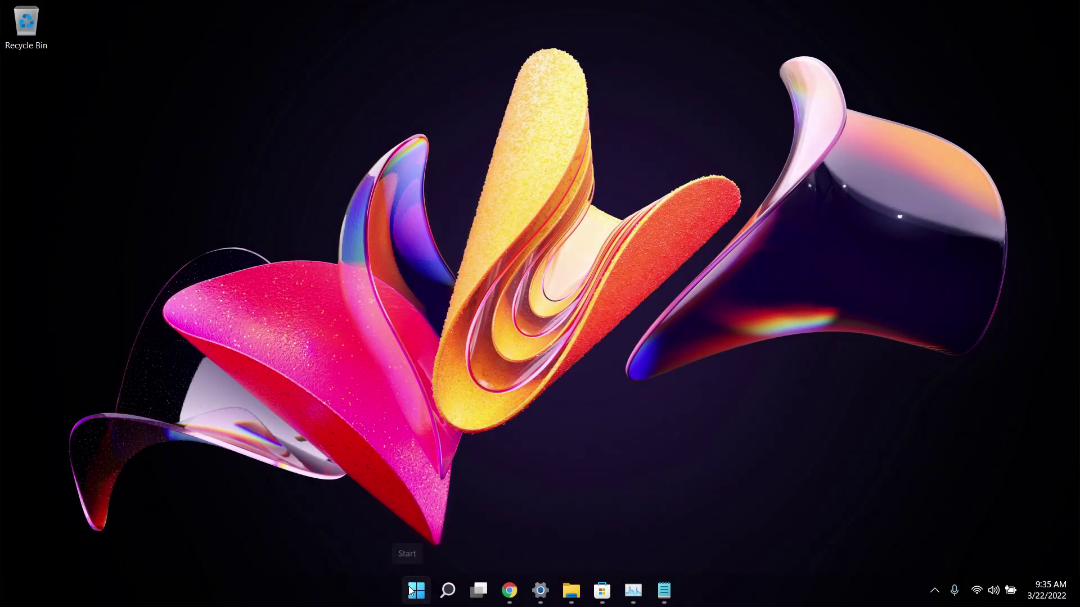
Step: Check the recommended items in Start and turn off showing recently opened items in Start, Jump Lists, and File Explorer
left_click(411, 590)
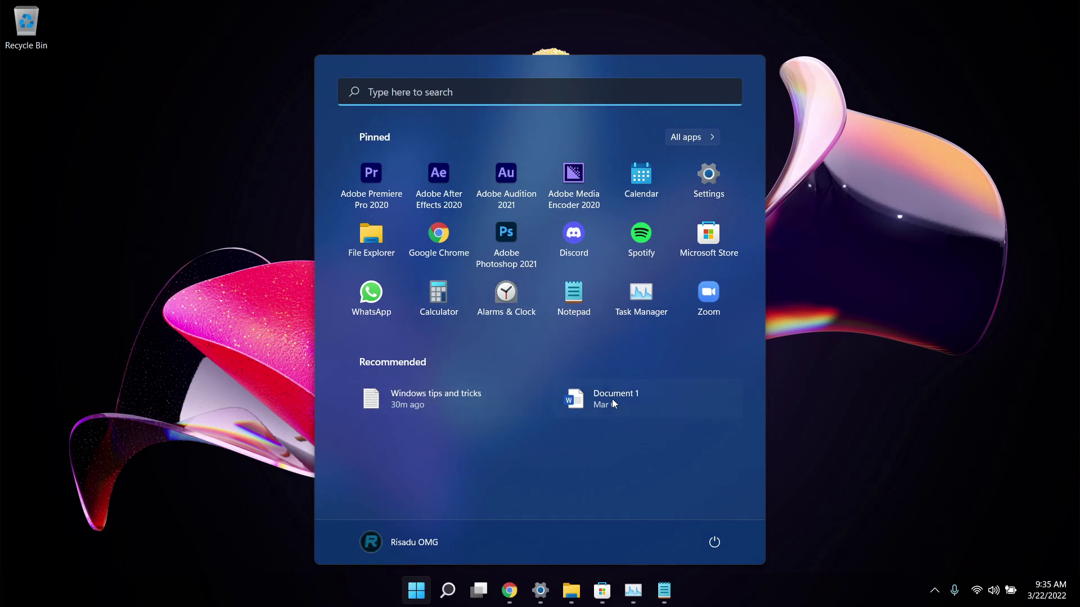
left_click(540, 590)
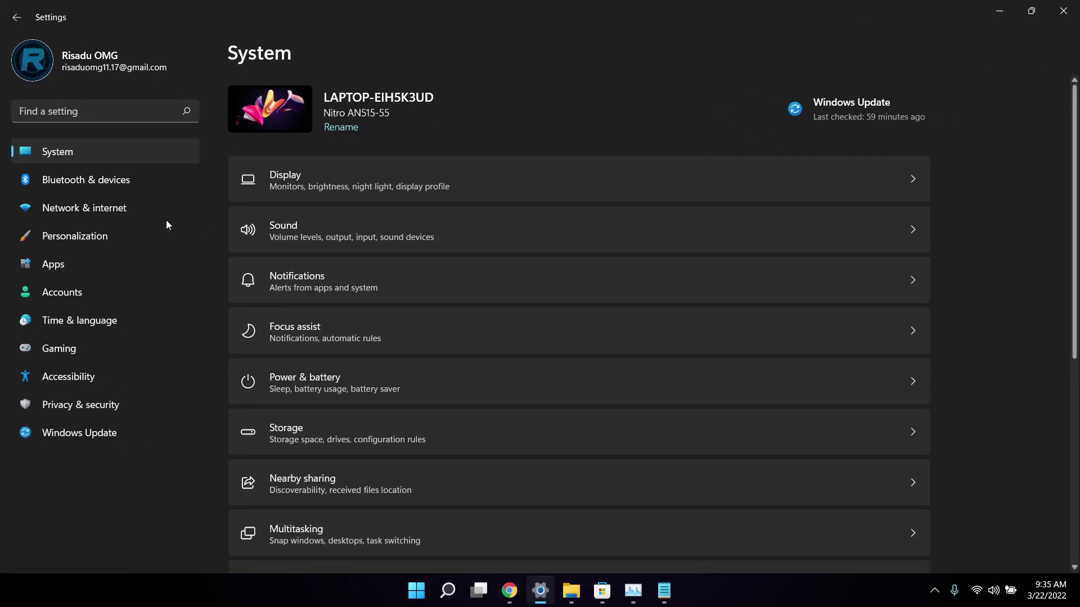
left_click(142, 233)
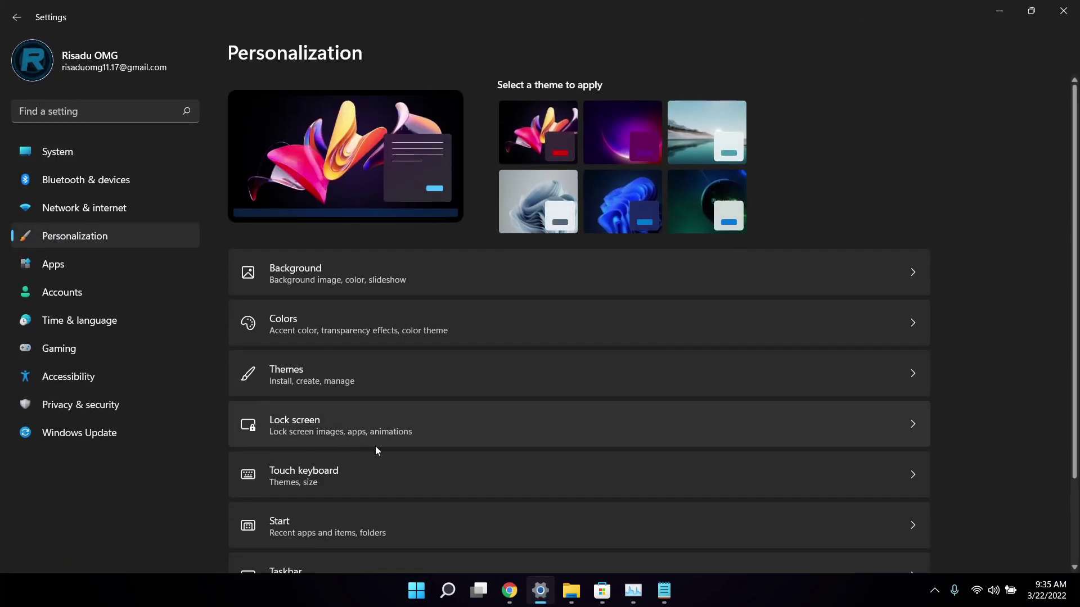
scroll(372, 447, "down", 2)
left_click(345, 421)
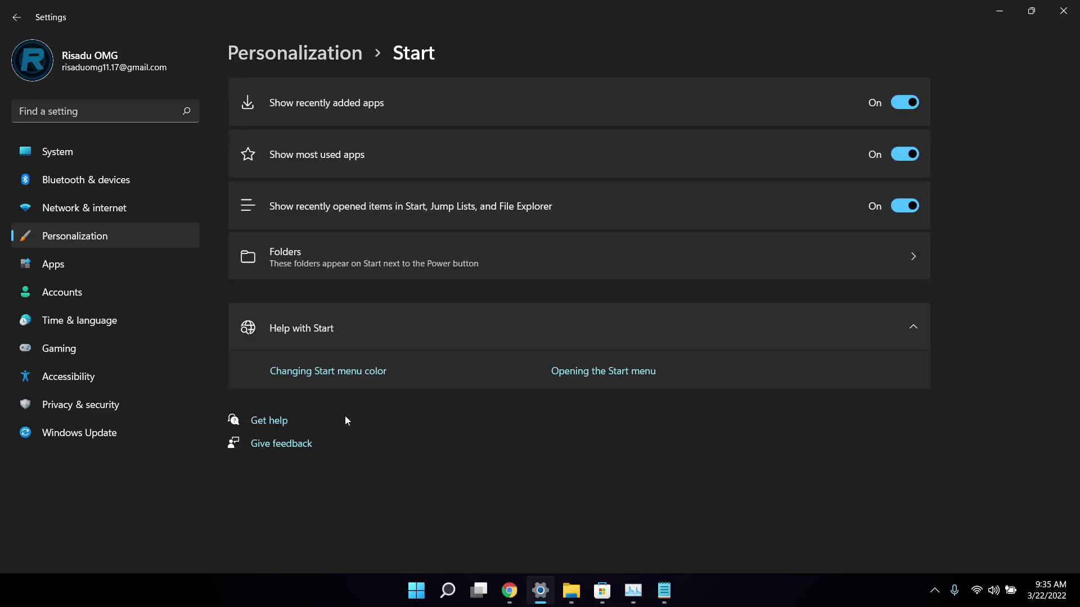
left_click(909, 208)
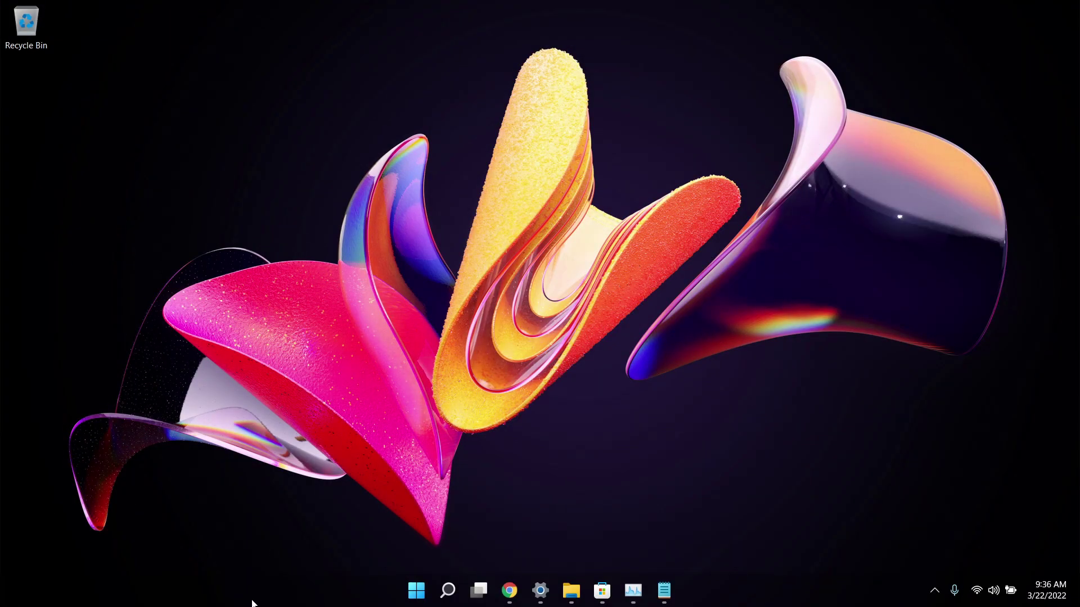
Step: View the shortcut options offered for the taskbar and for the Start icon
right_click(281, 589)
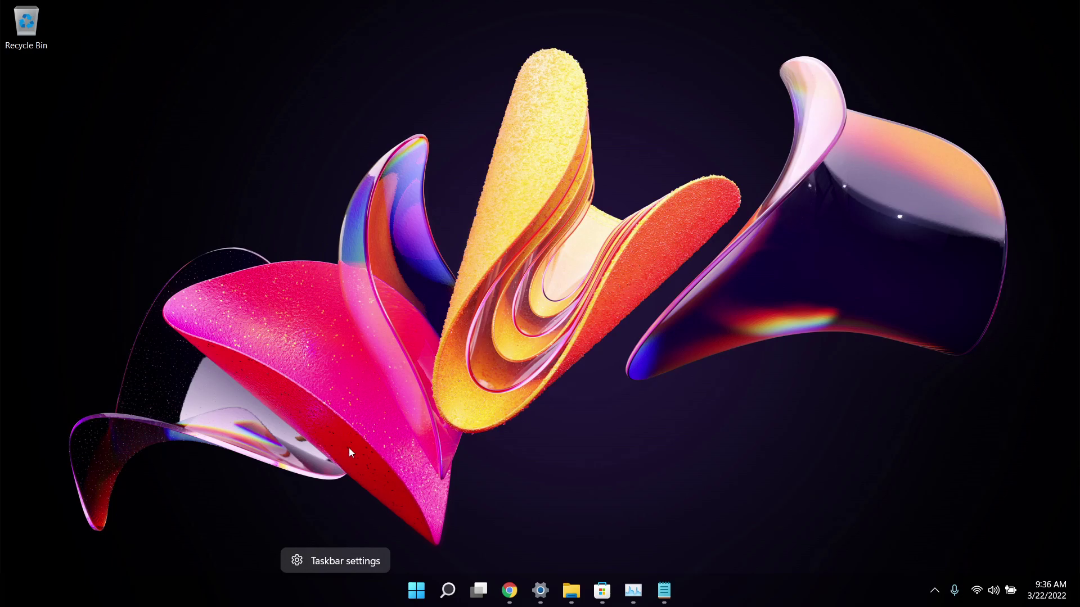
left_click(438, 485)
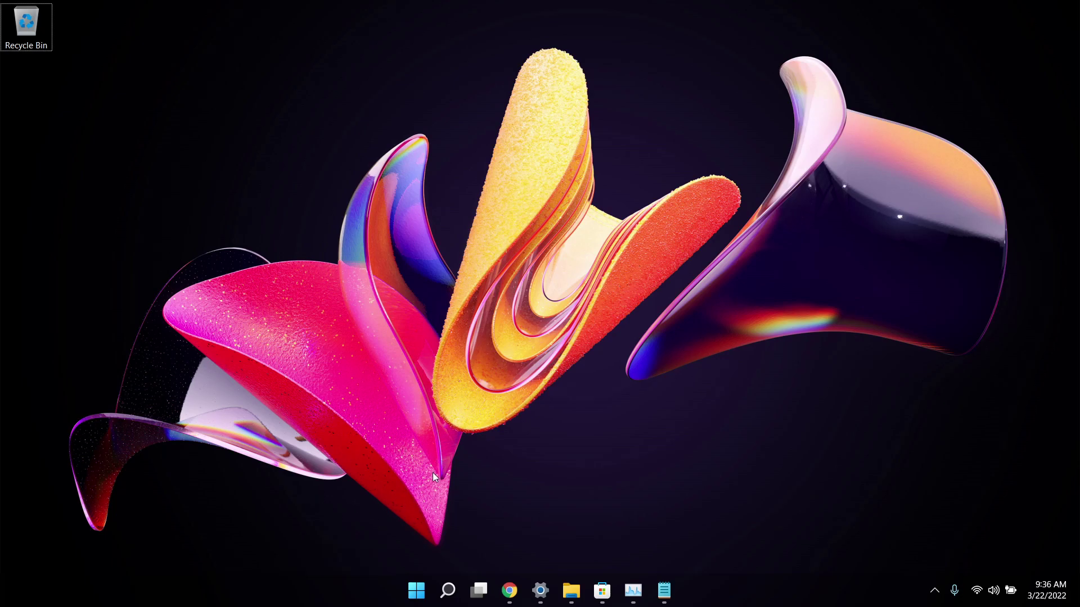
right_click(416, 592)
Step: Open the system's Multitasking settings to view the title bar window shake option
left_click(540, 590)
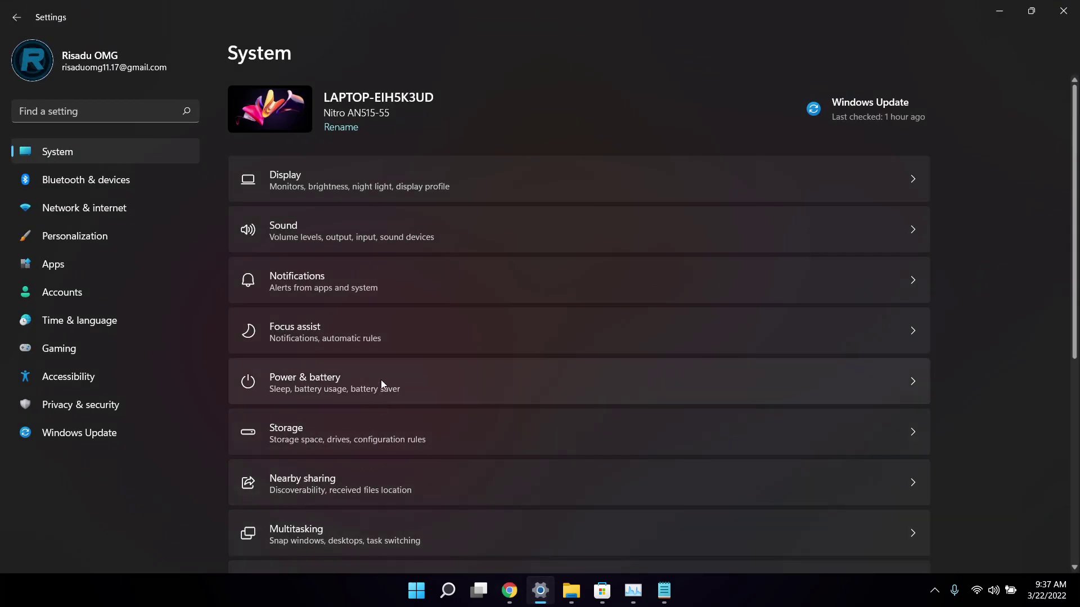
scroll(380, 379, "down", 3)
scroll(380, 379, "down", 3)
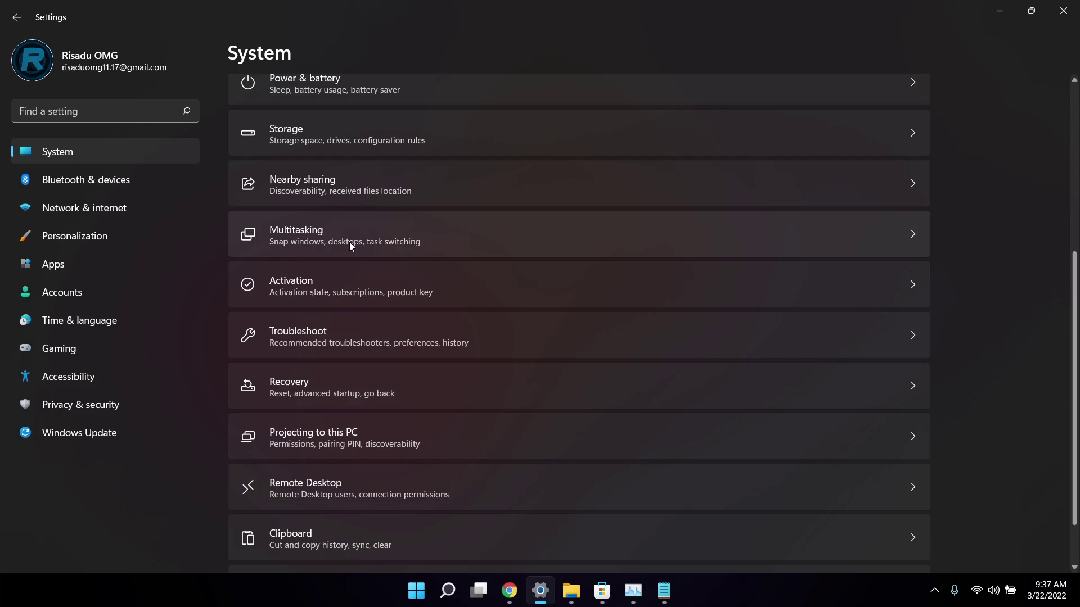
left_click(349, 242)
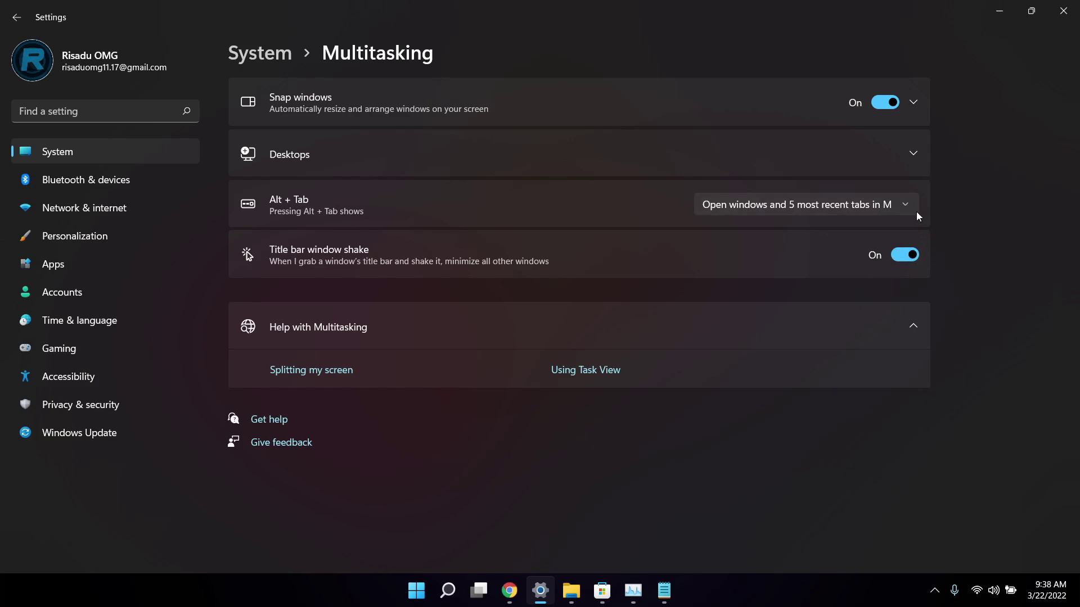
Step: Bring up the Chrome, Task Manager and Notepad windows and shake the Notepad window by its title bar to minimize the others
left_click(509, 591)
left_click(633, 590)
left_click(668, 597)
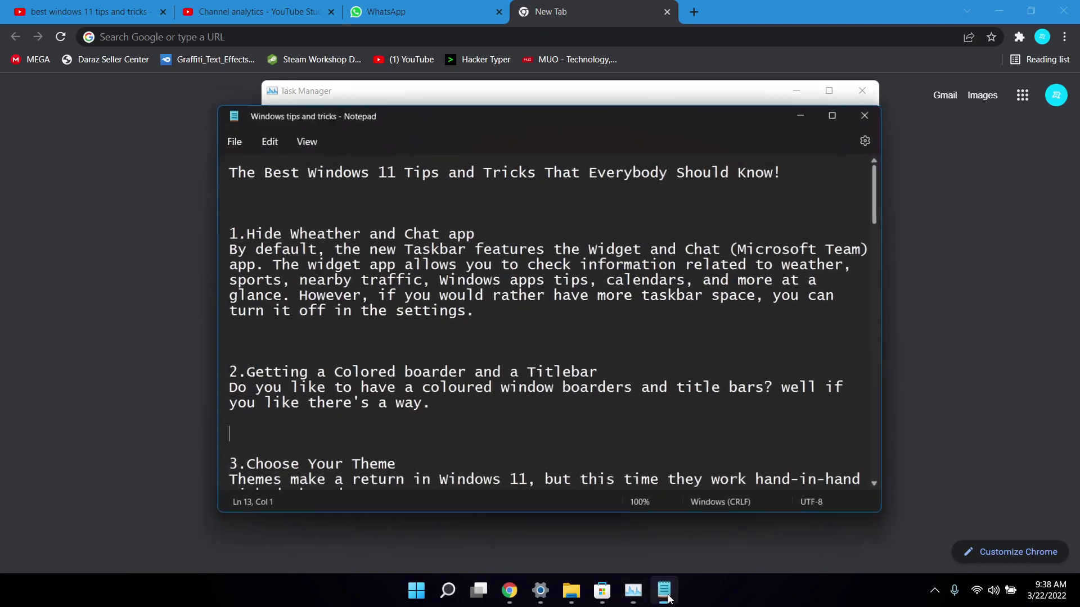
left_click_drag(519, 112, 472, 104)
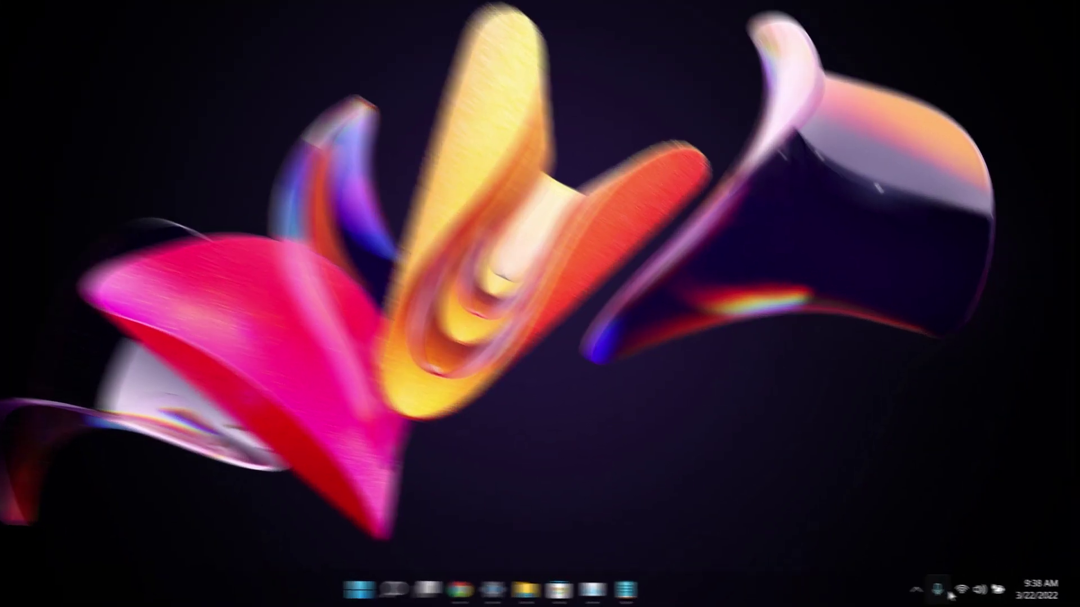
Step: Start editing the quick settings and bring up the controls that can be added
left_click(998, 593)
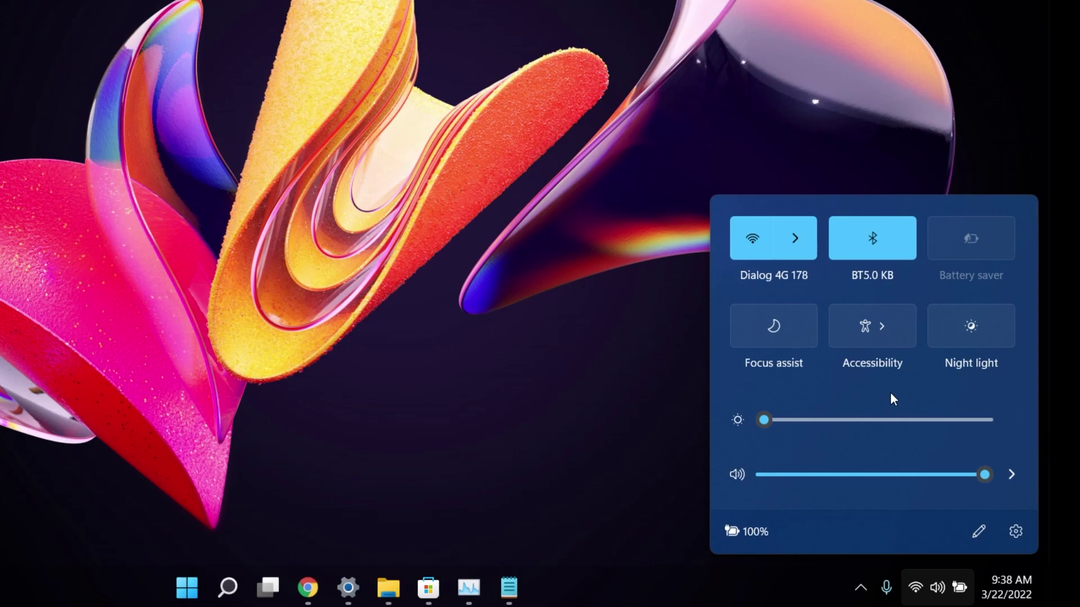
left_click(977, 534)
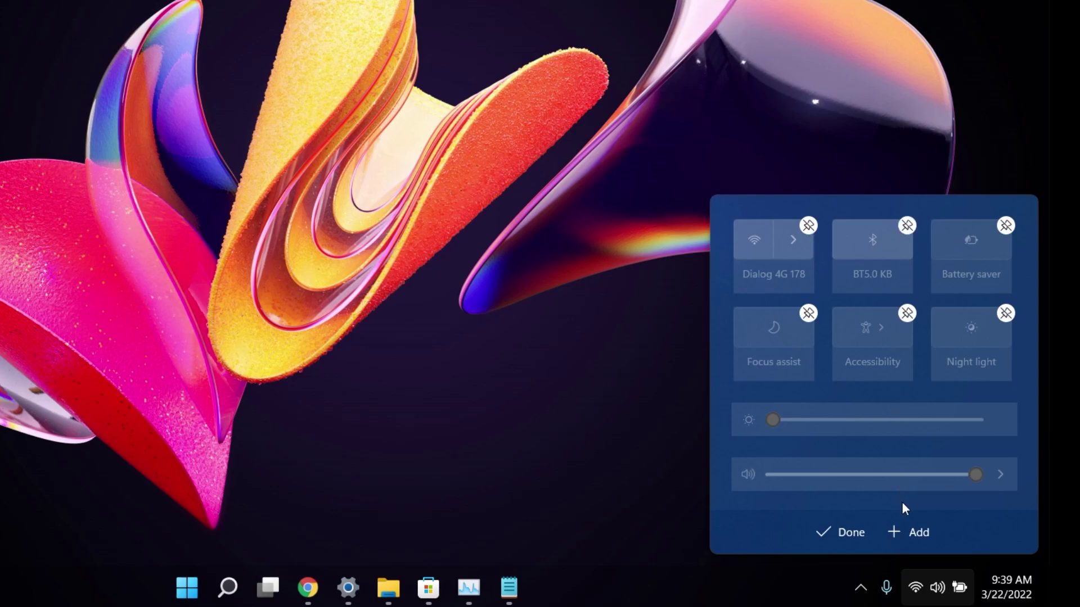
left_click(918, 535)
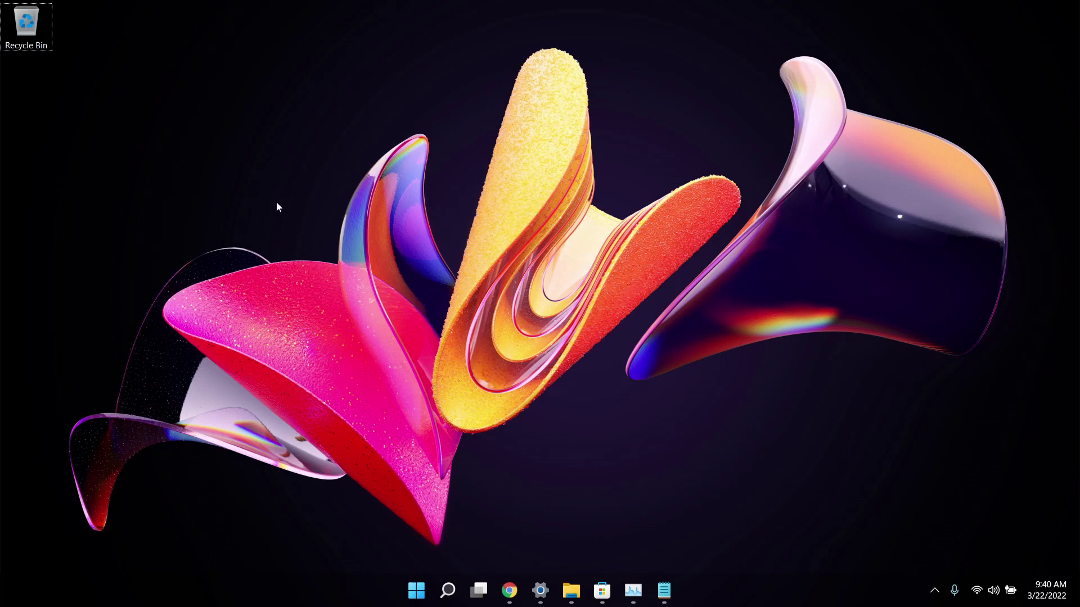
Step: Open the system's Storage settings and show more categories to review how the Acer (C:) drive is used
left_click_drag(128, 118, 713, 377)
left_click(540, 591)
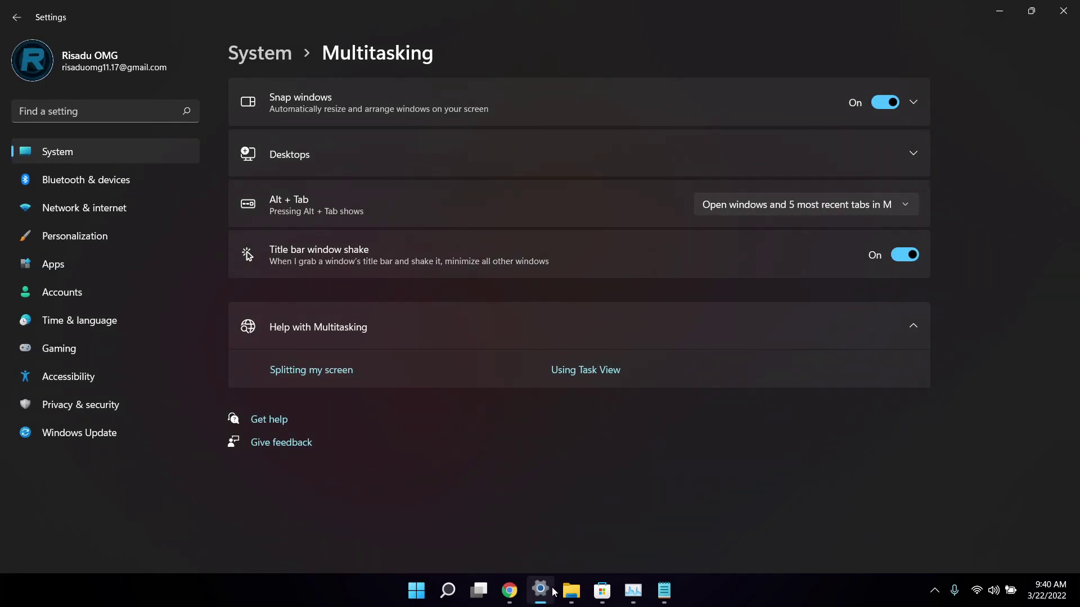
left_click(122, 149)
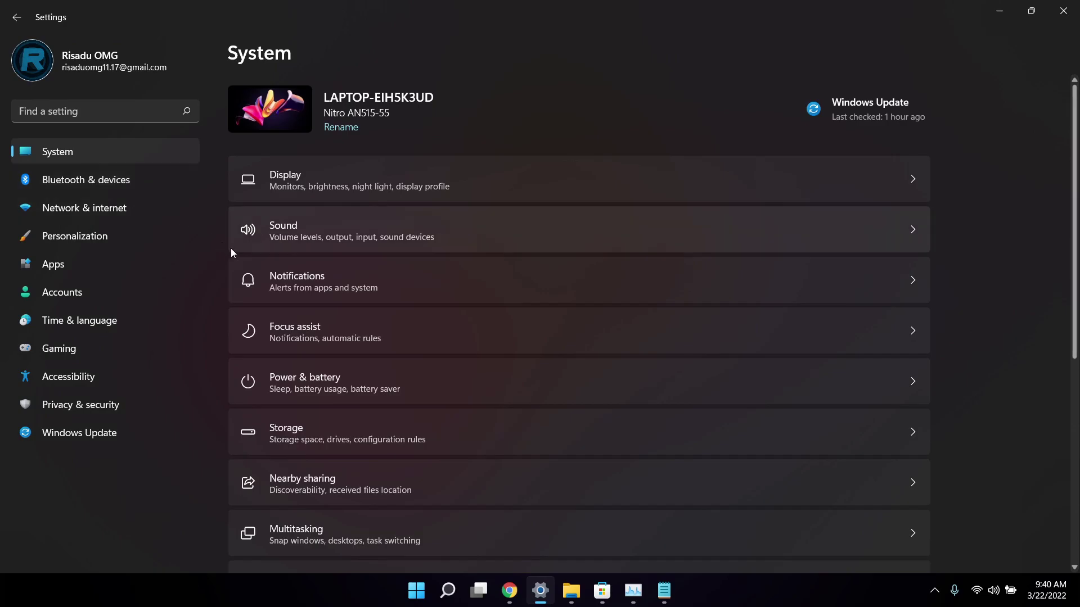
scroll(370, 383, "down", 3)
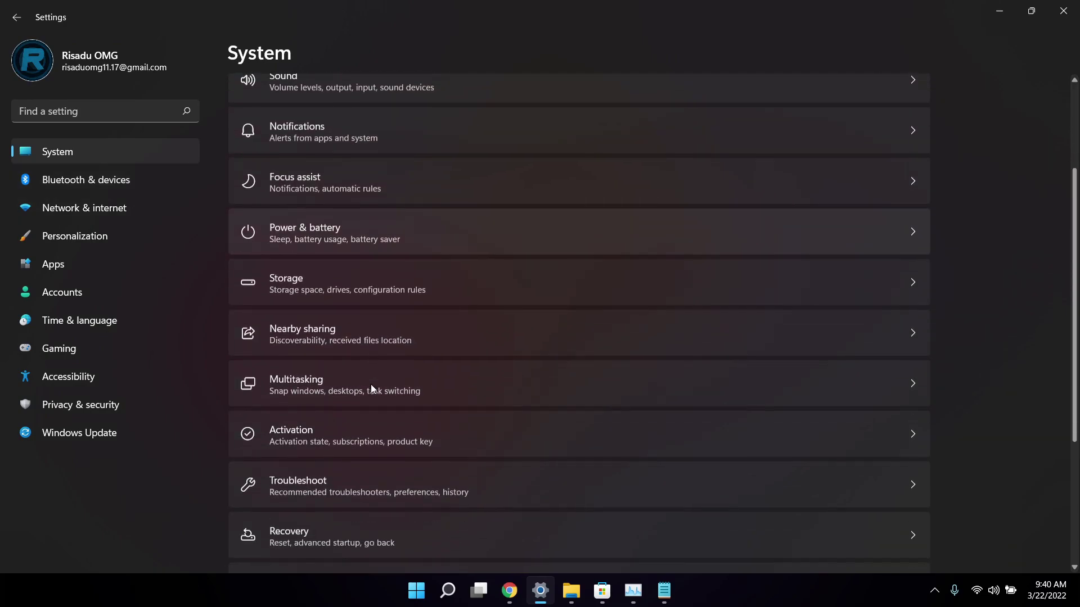
left_click(300, 288)
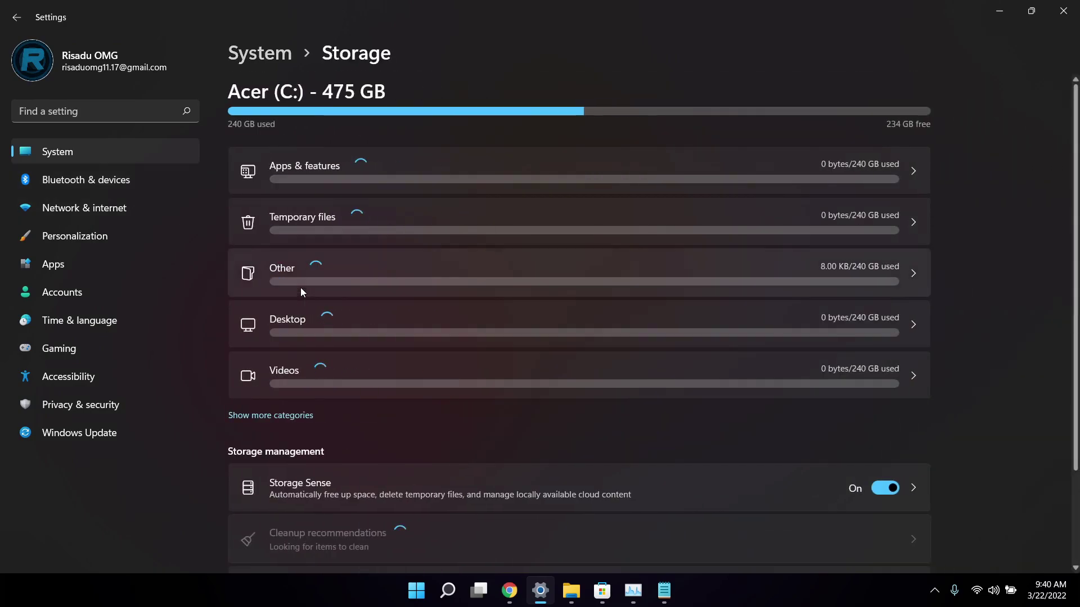
left_click(305, 416)
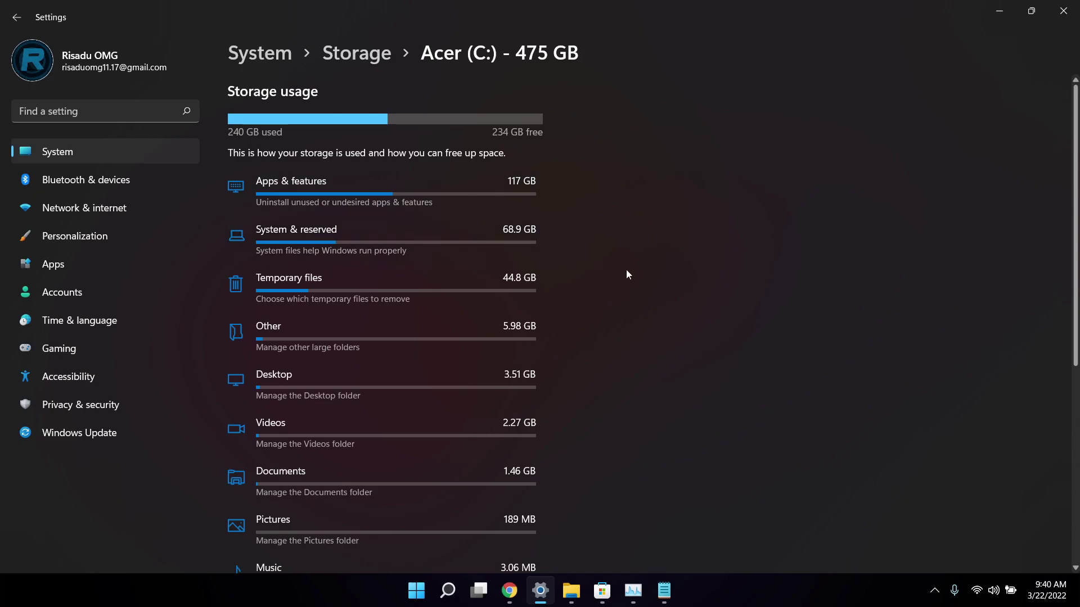
scroll(359, 278, "down", 3)
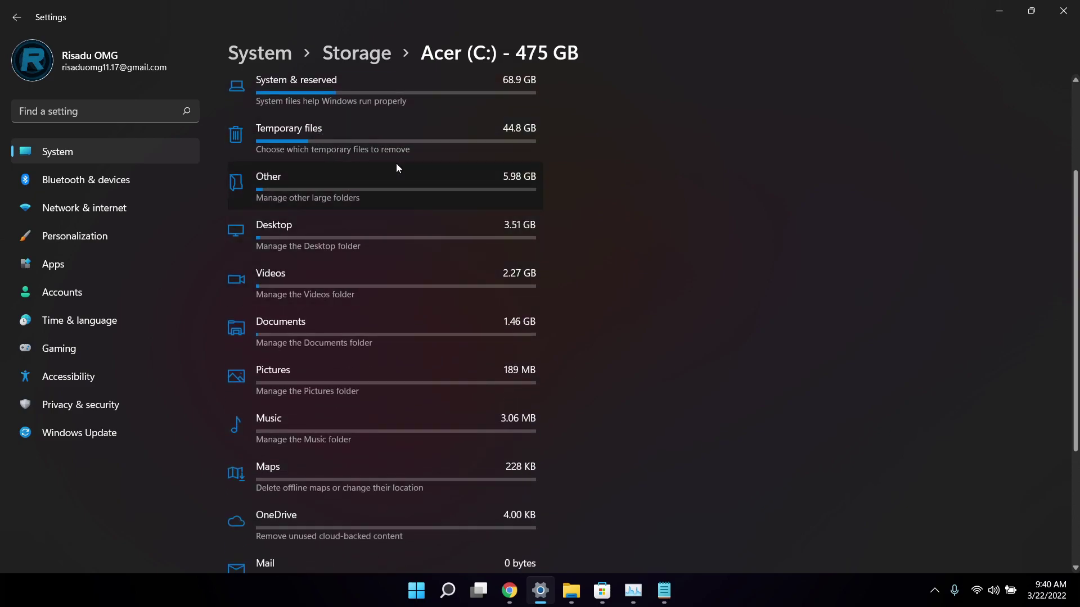
scroll(396, 166, "up", 3)
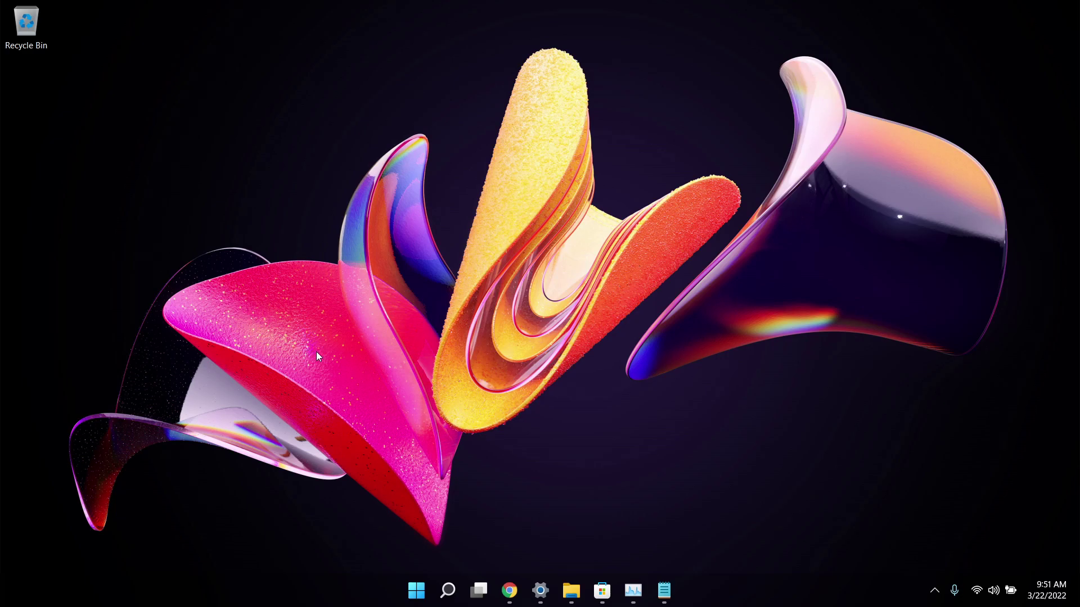
Step: Search Windows for "scree", open the screen saver settings and choose the 3D Text screen saver
left_click(447, 589)
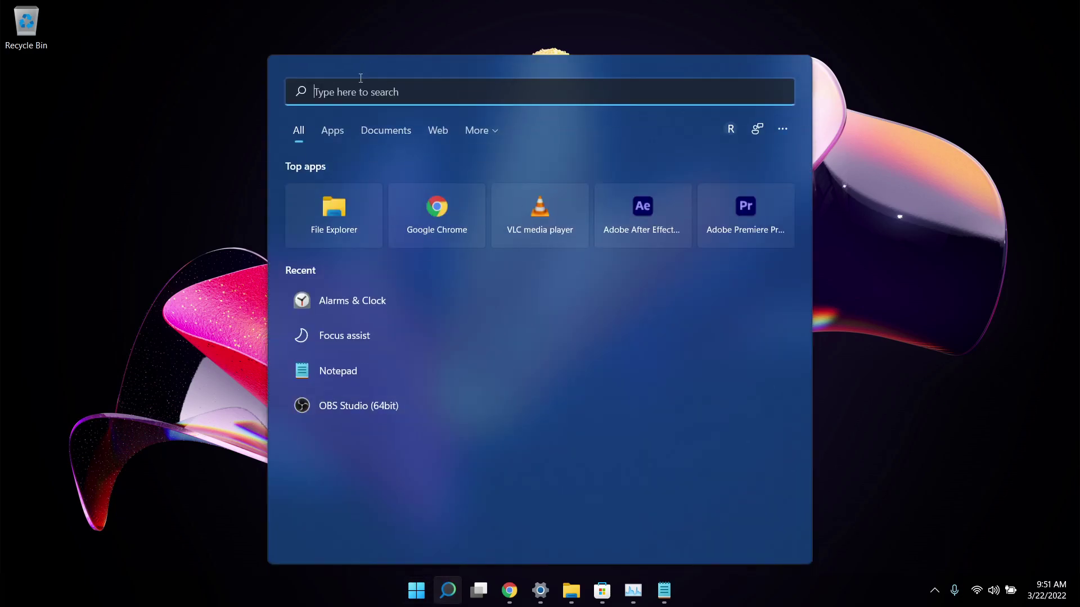
type("scree")
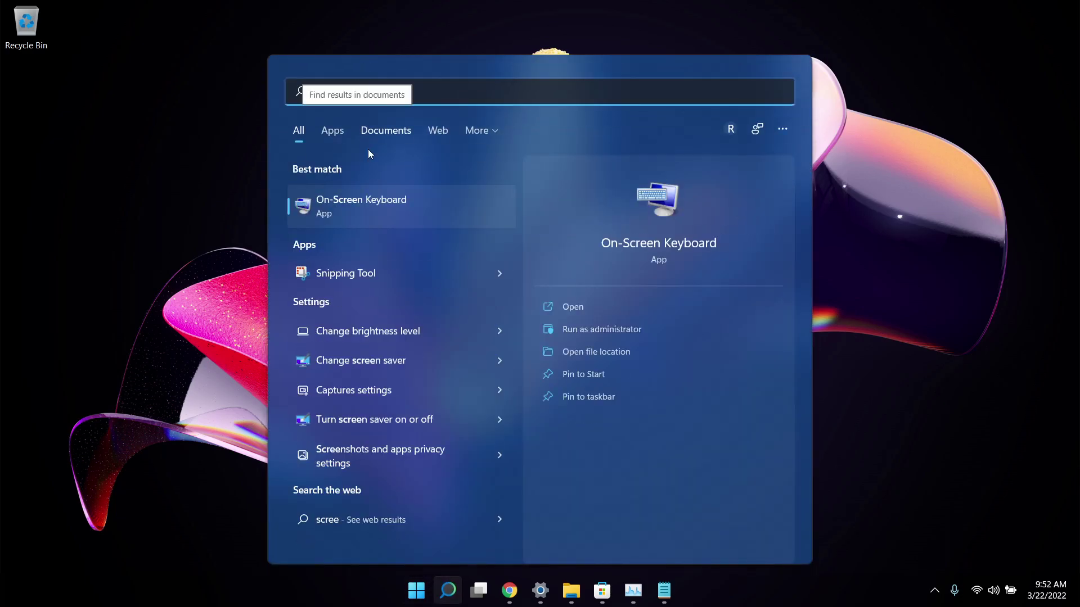
left_click(377, 361)
left_click_drag(171, 45, 545, 104)
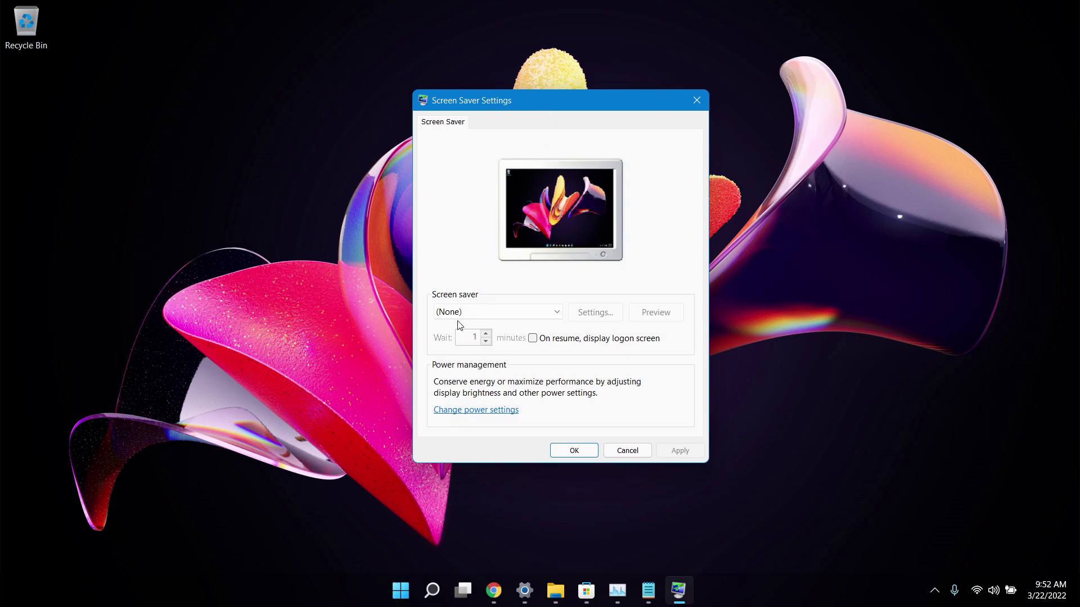
left_click(479, 313)
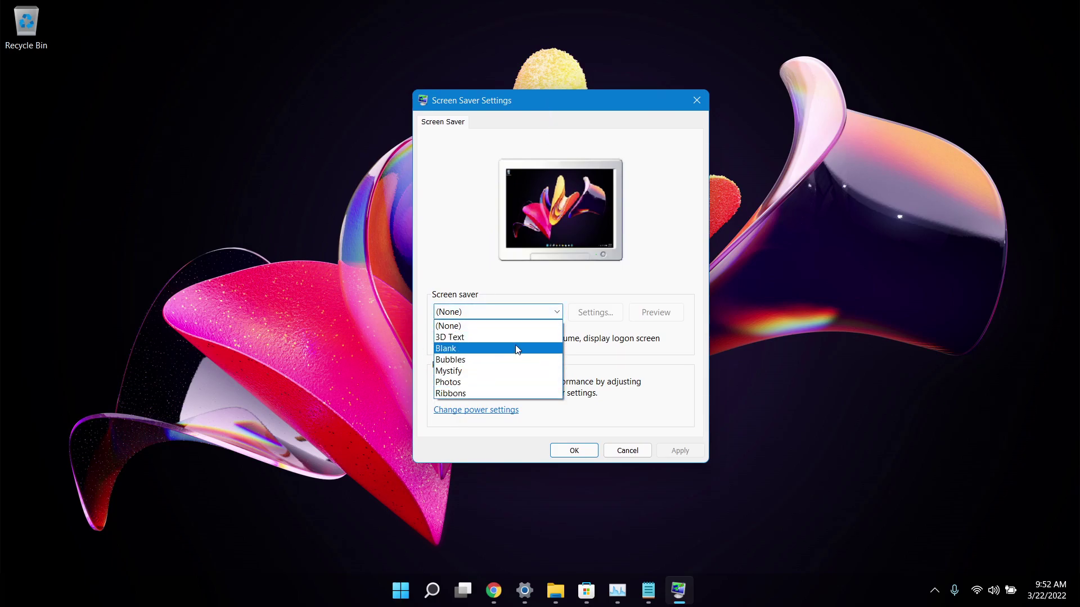
left_click(470, 339)
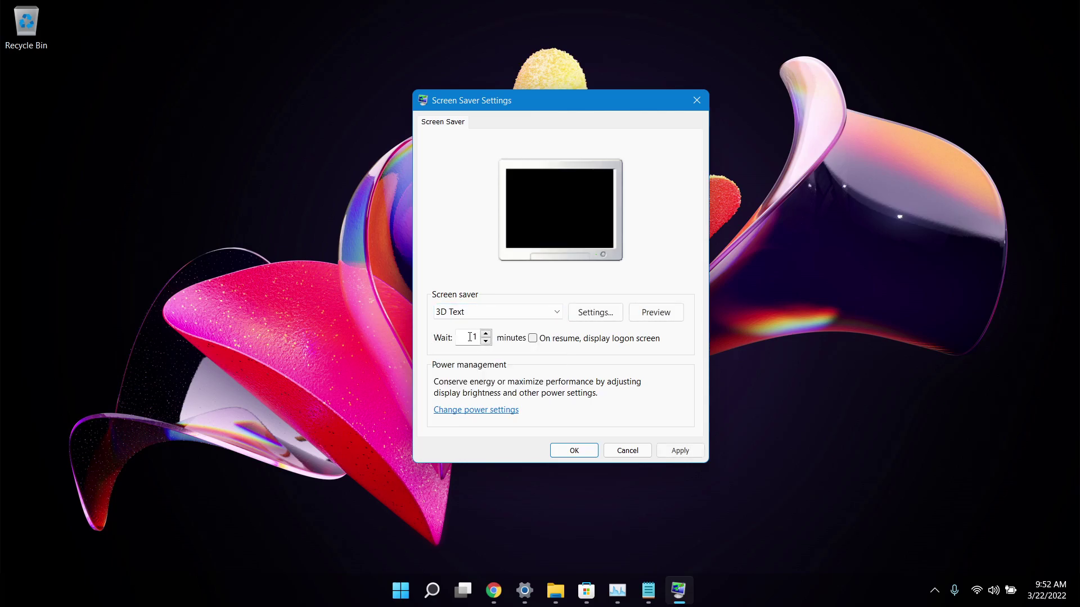
Step: Open the 3D Text screen saver's settings and replace its custom text with "Text"
left_click(600, 313)
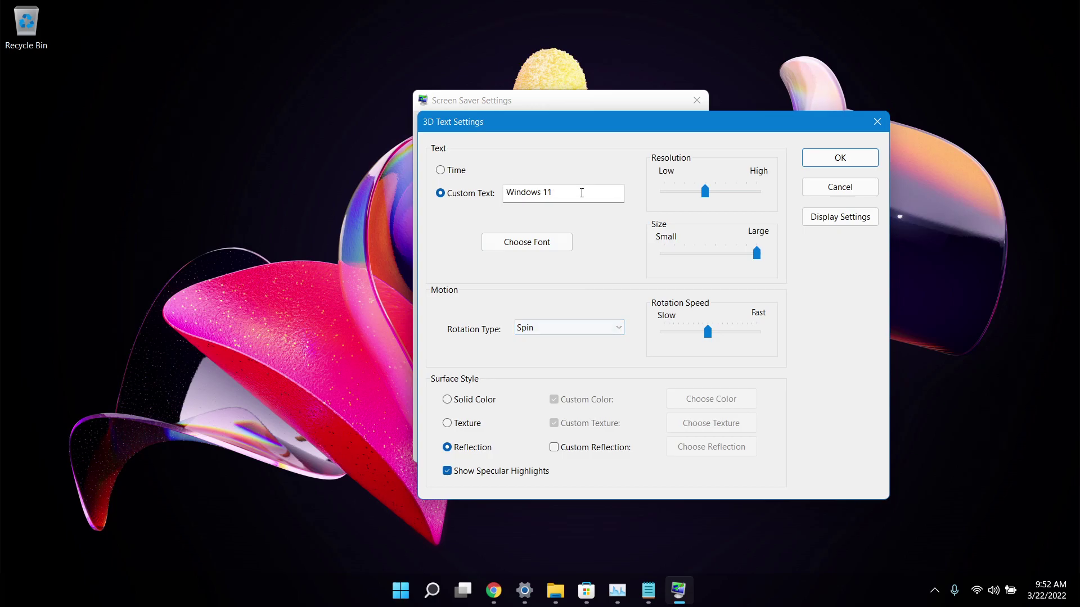
left_click(470, 194)
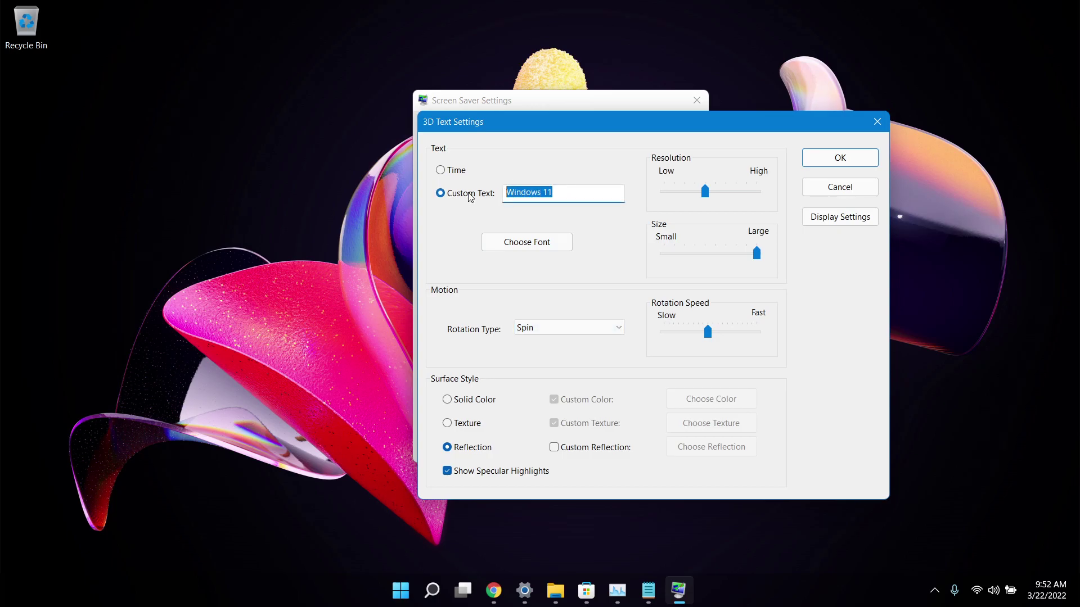
type("Text")
Step: Look through the font and rotation type choices for the 3D text, keep Spin and accept the settings
left_click(533, 242)
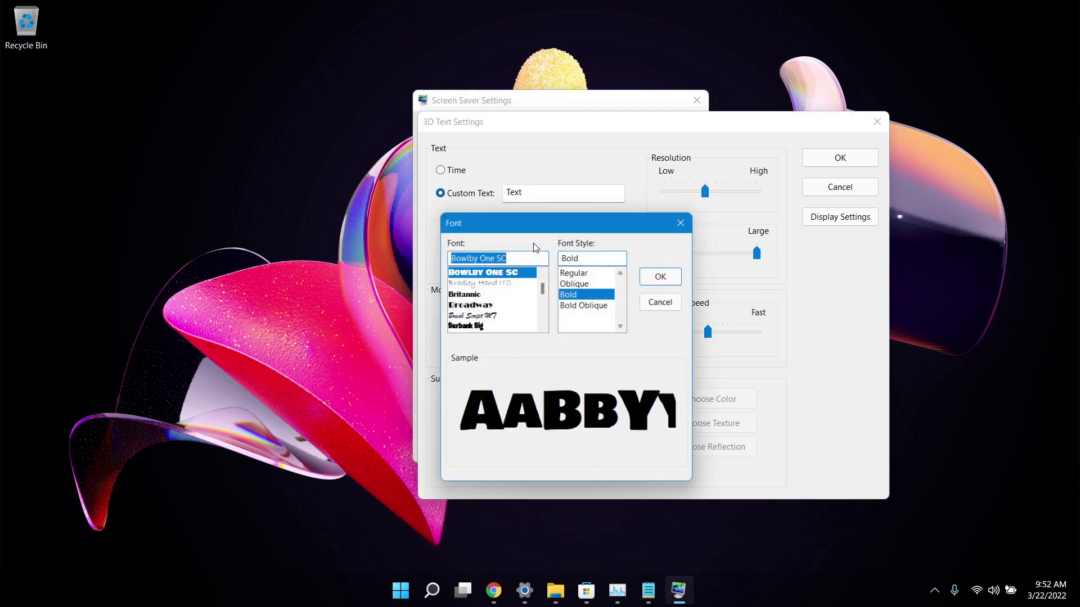
left_click(467, 294)
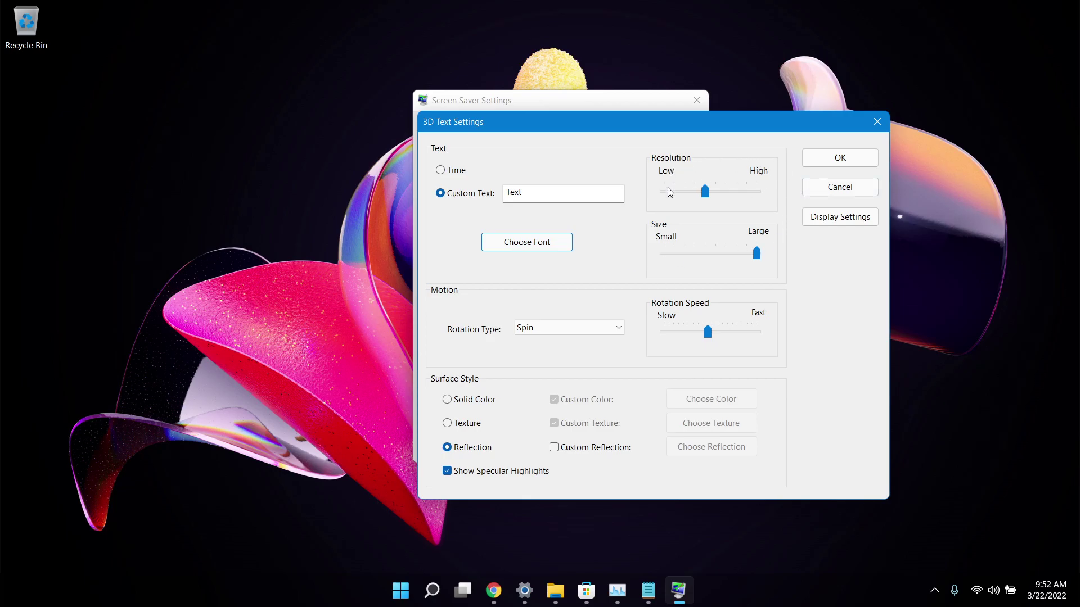
left_click(555, 332)
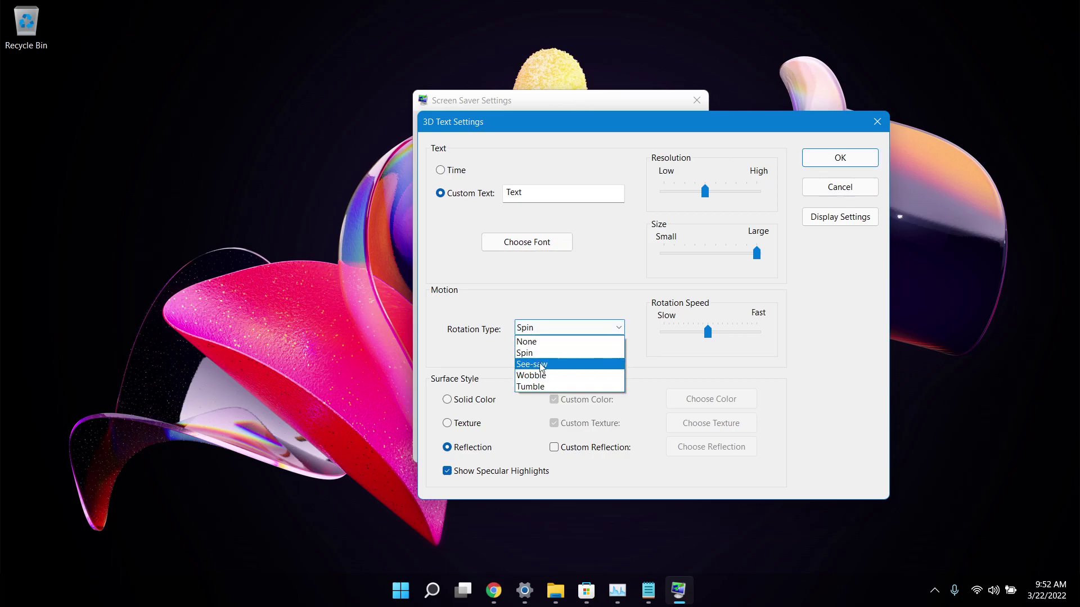
left_click(444, 344)
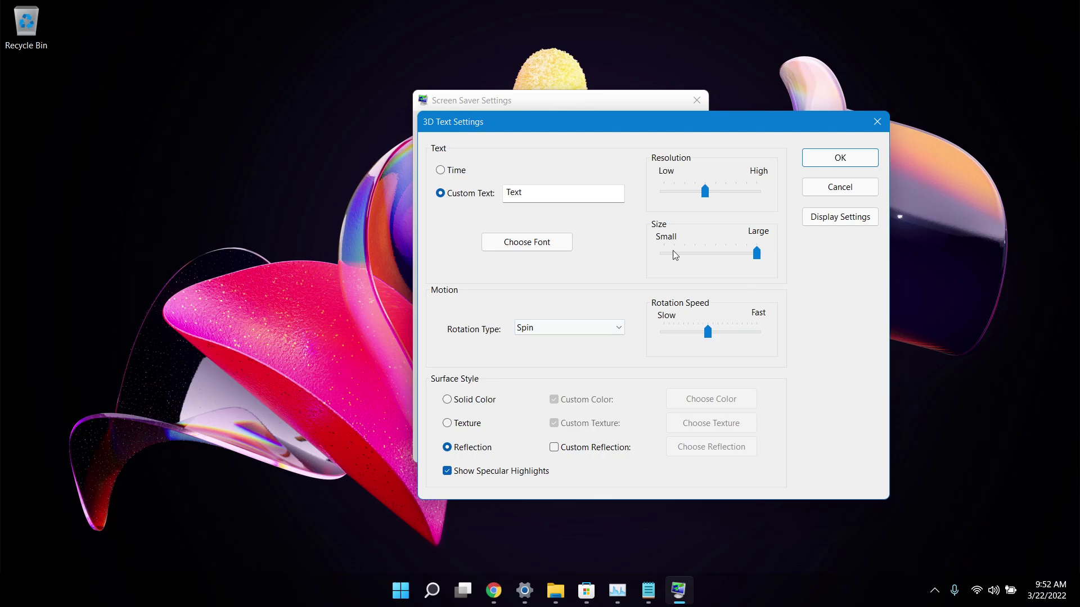
left_click(827, 166)
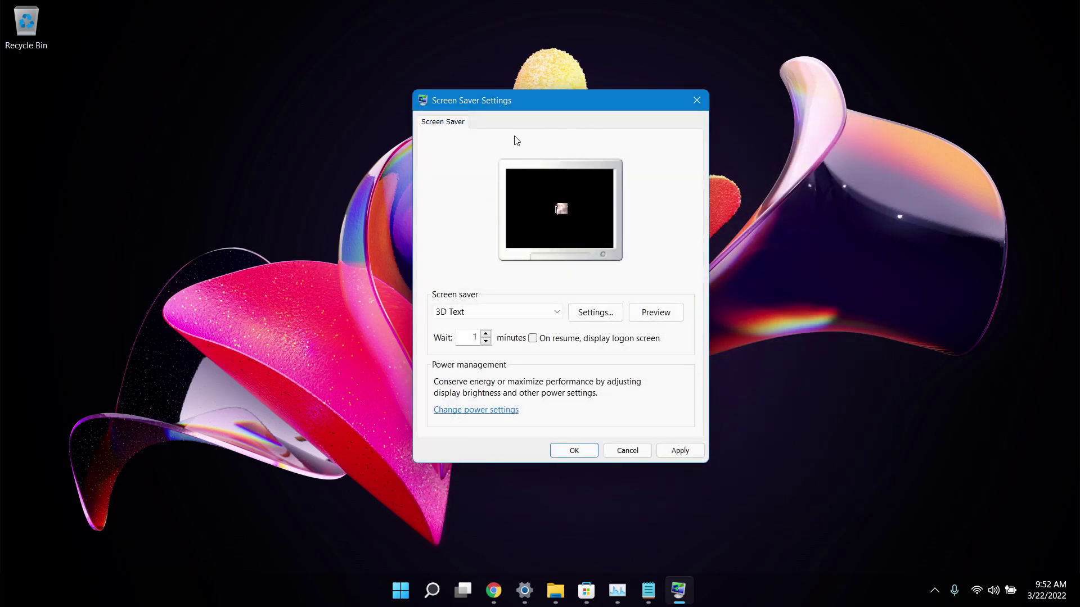